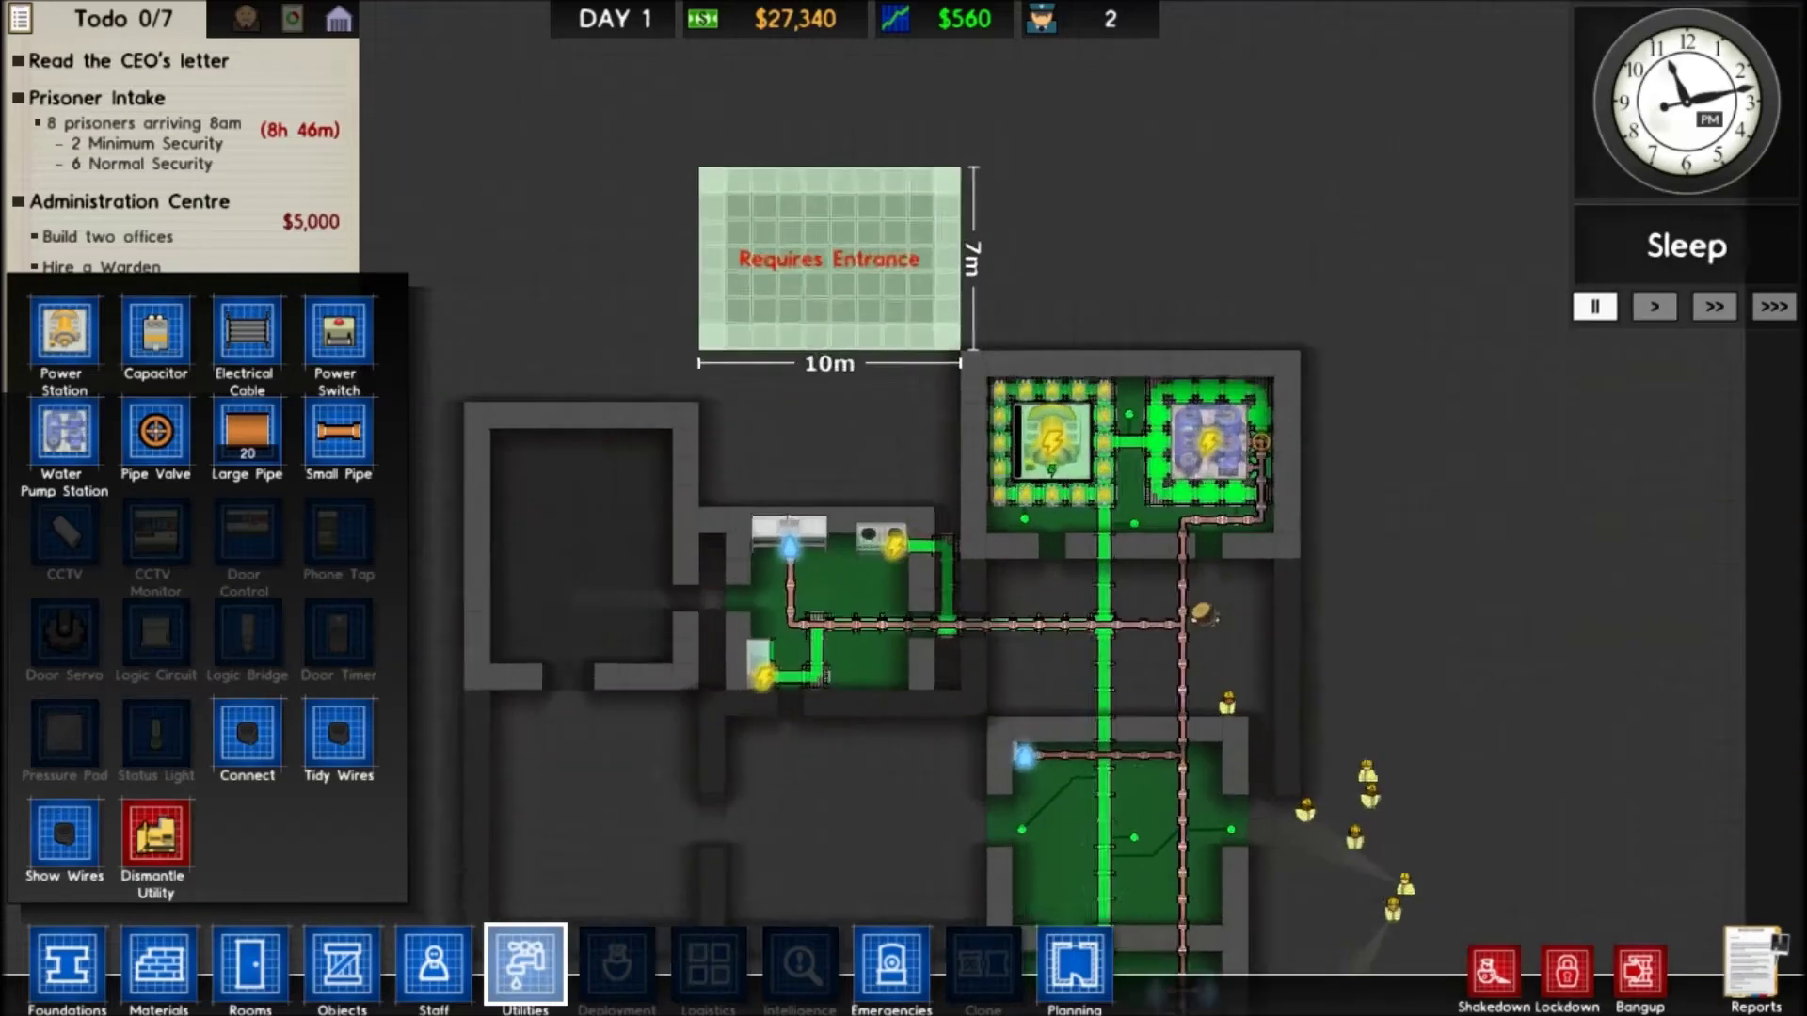
scroll(1342, 395, "up", 3)
Step: Open a capacitor's Dismantle, Dump, Switch On and Switch Off panel, with the camera following it
key("Up")
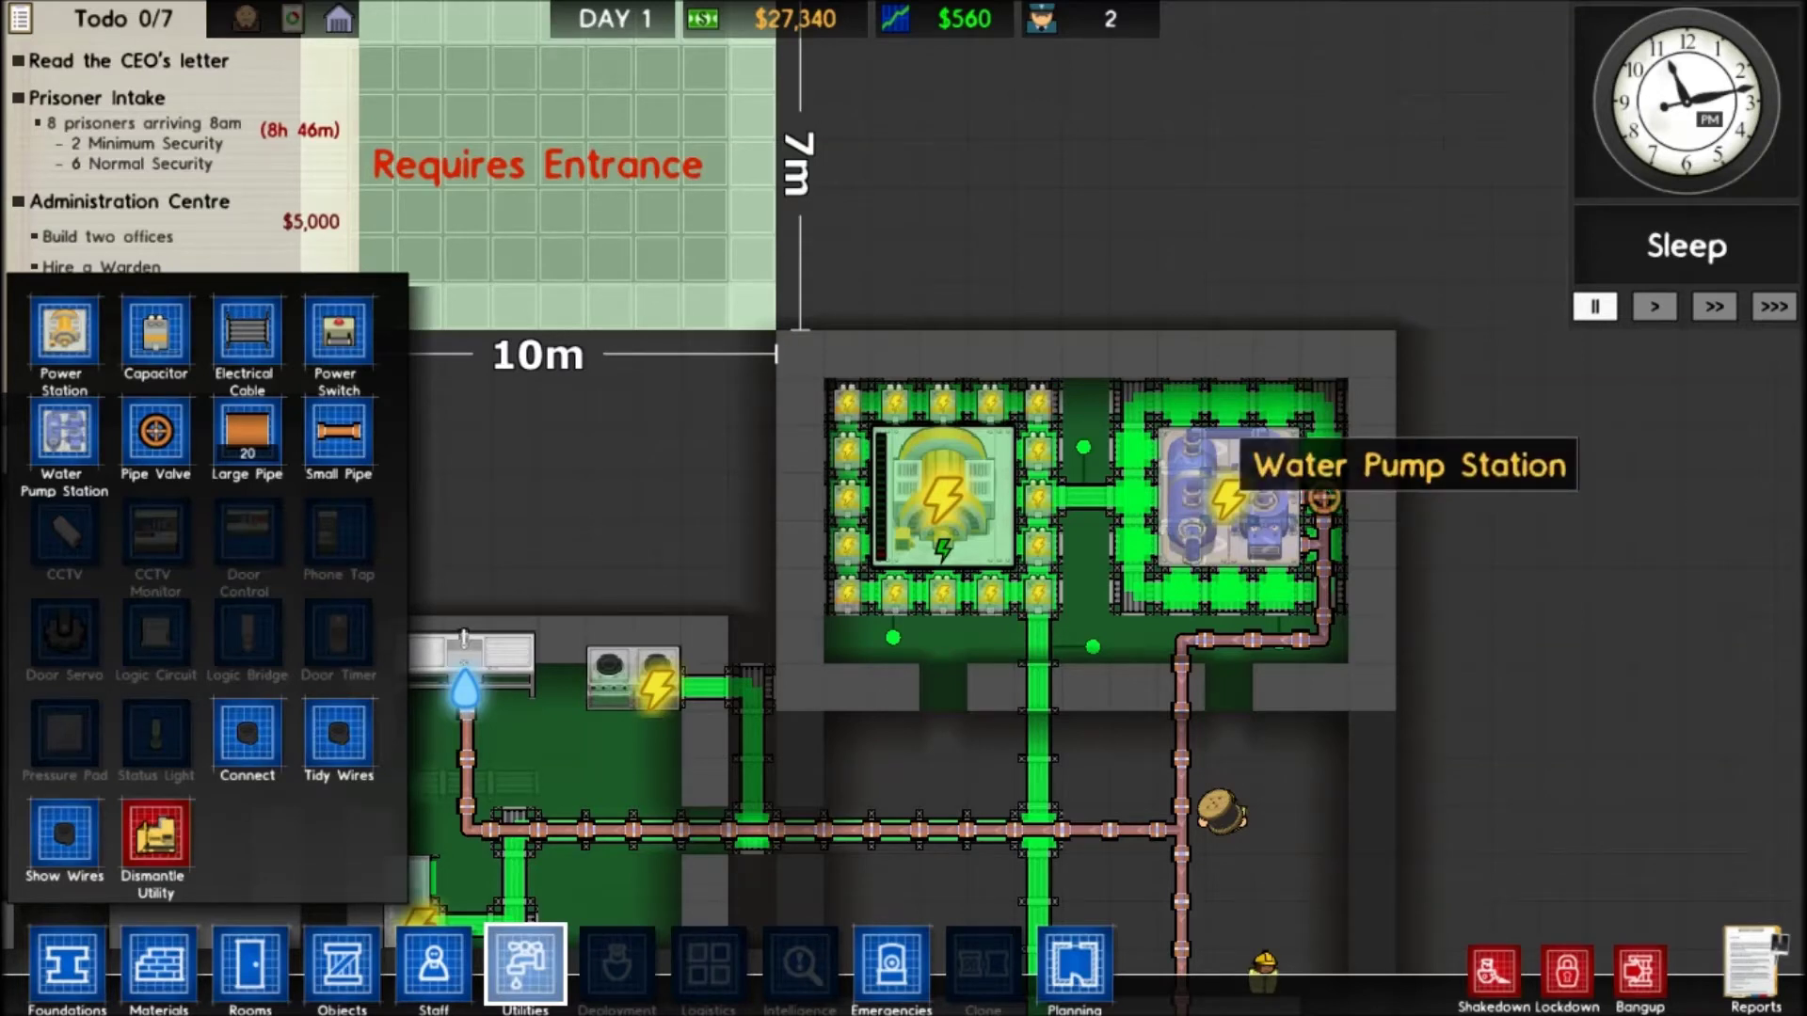
scroll(1073, 494, "up", 5)
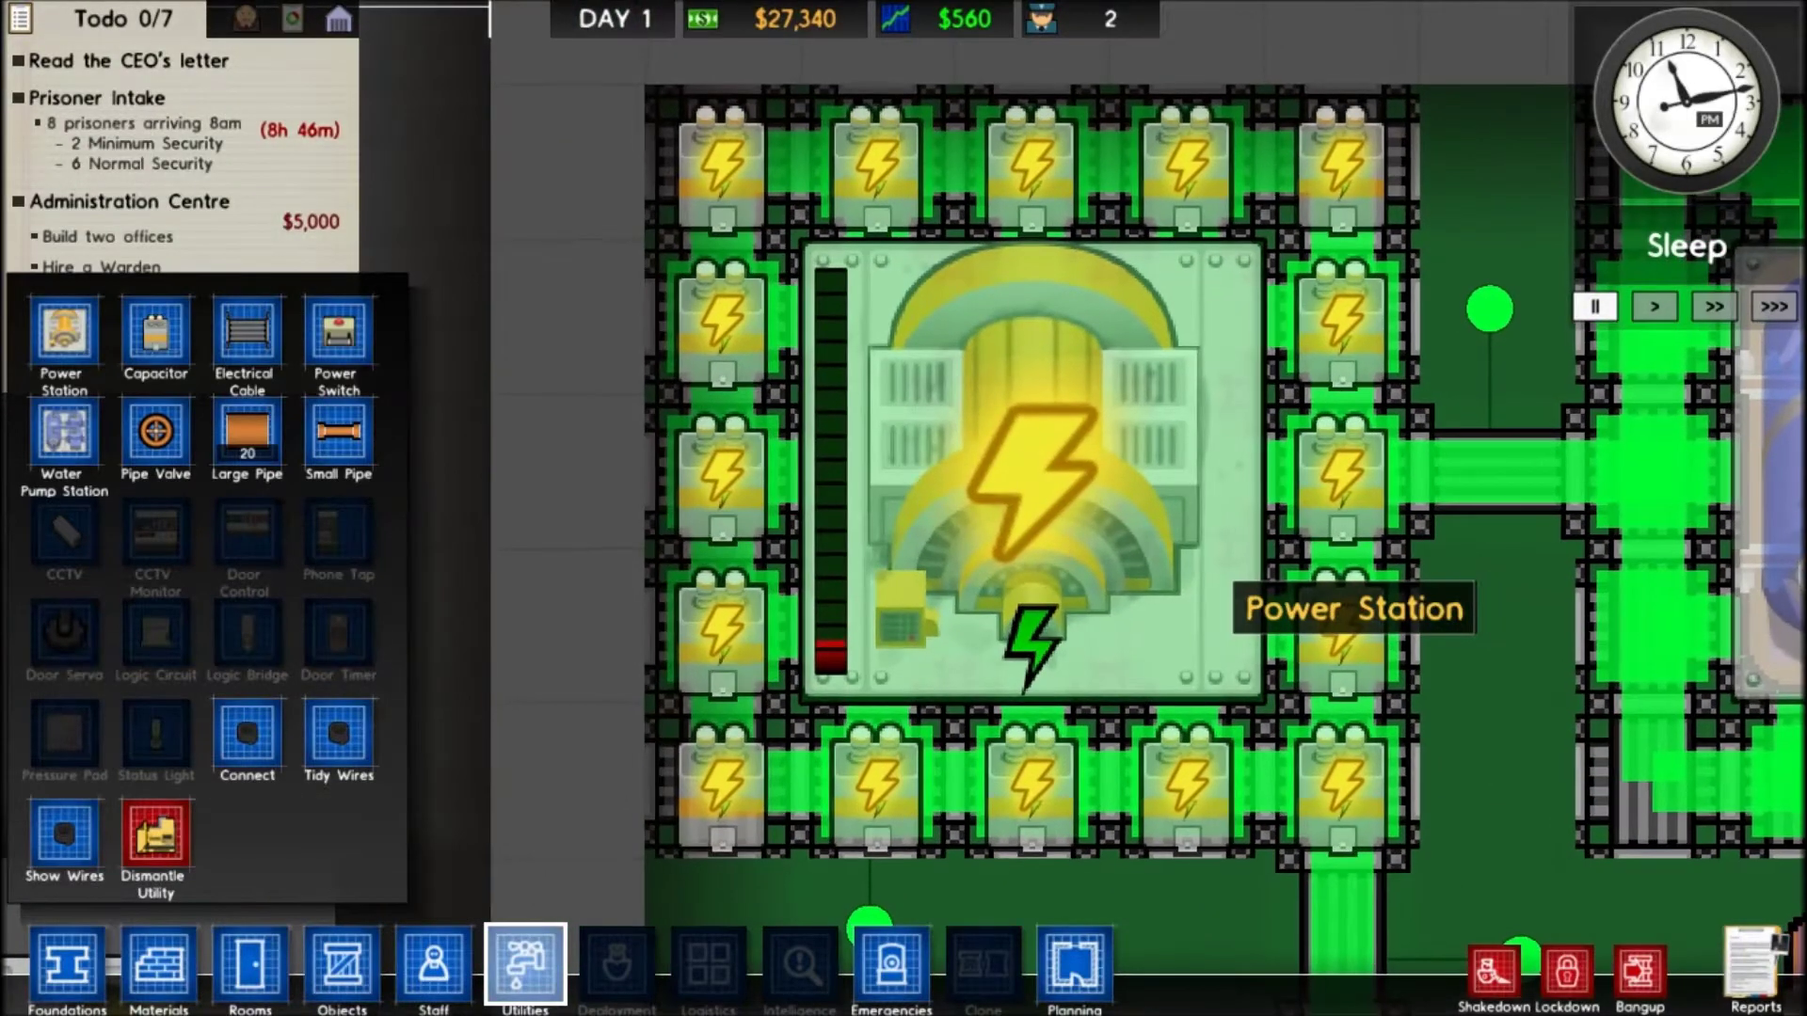
scroll(1239, 601, "down", 3)
scroll(1271, 536, "down", 3)
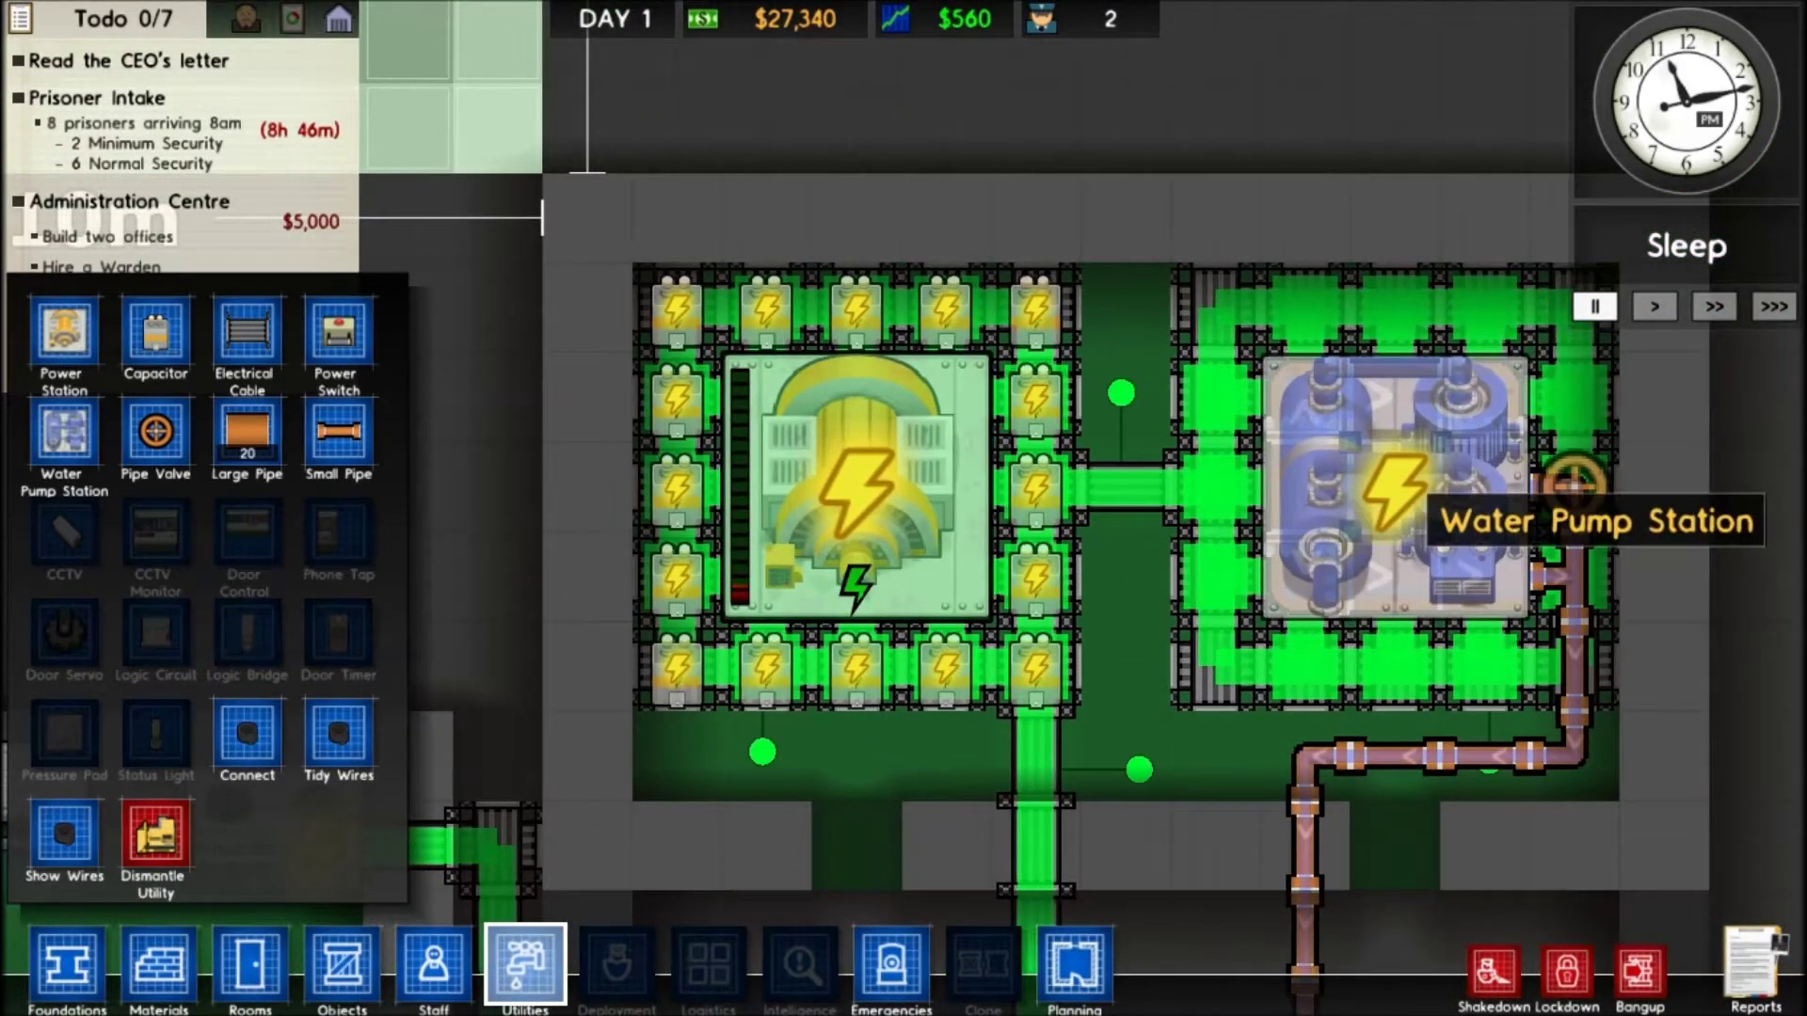
scroll(1413, 565, "down", 5)
scroll(1271, 707, "down", 4)
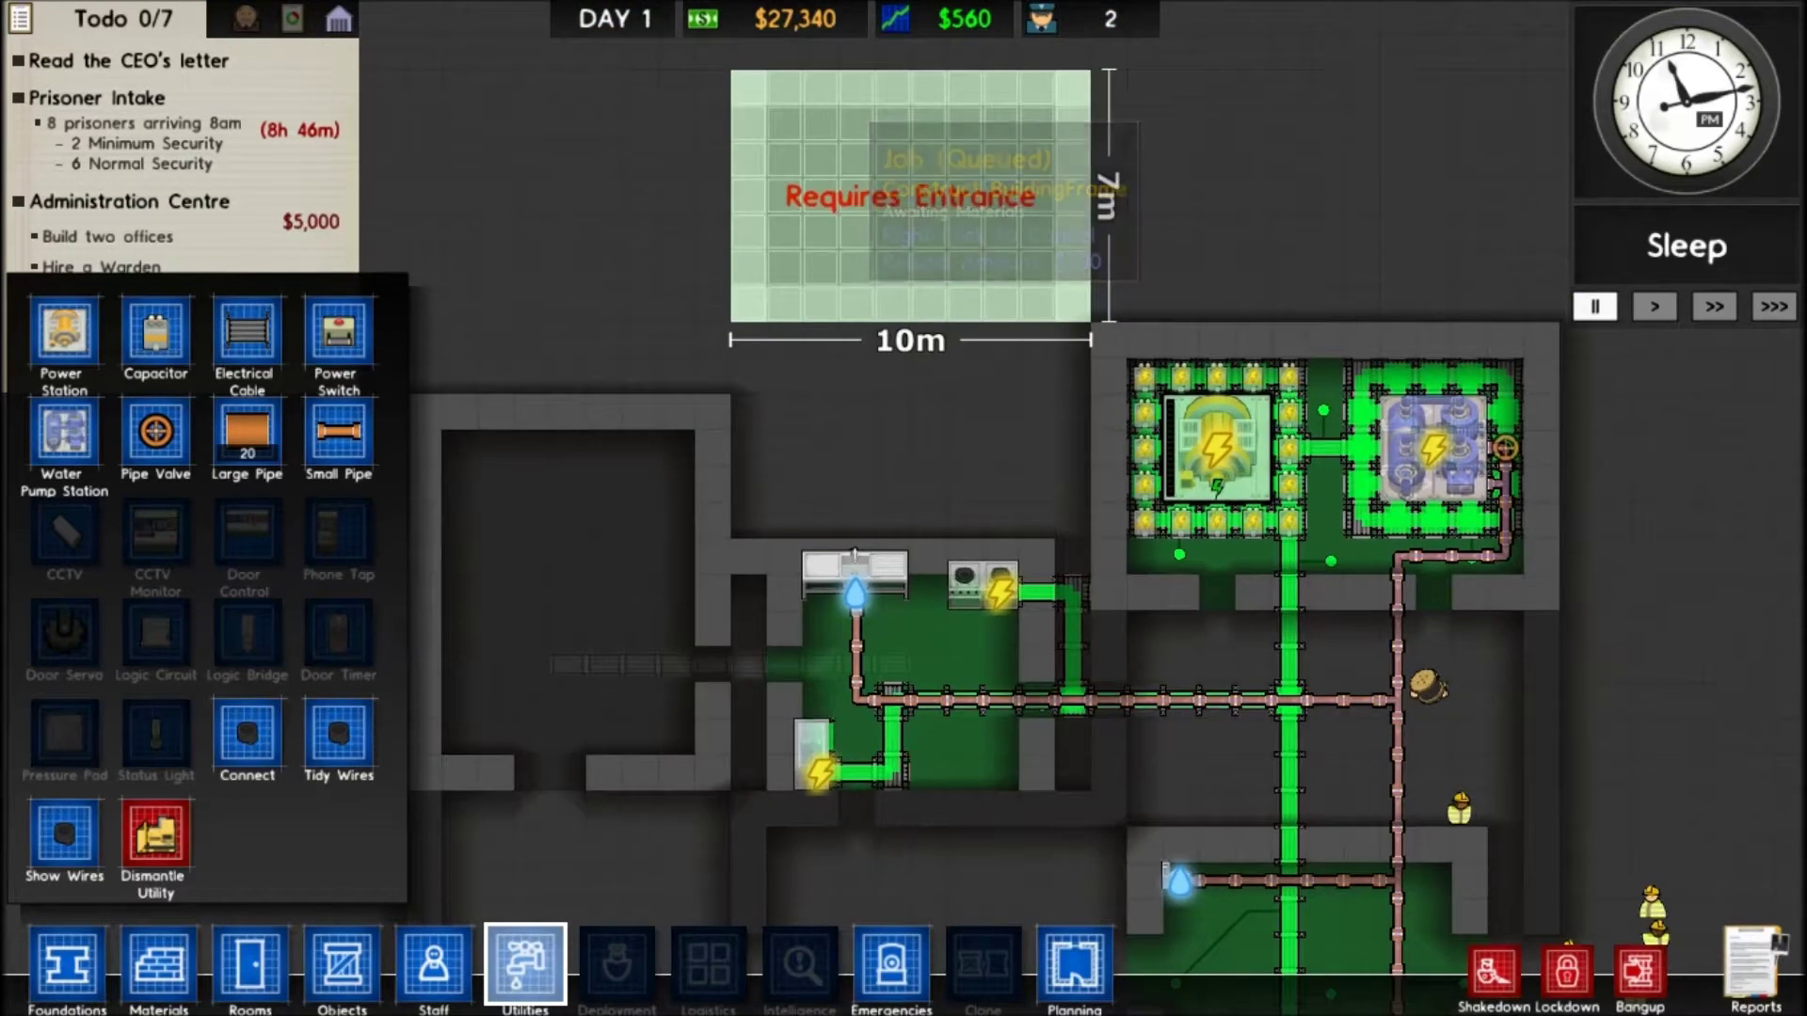
scroll(1073, 424, "up", 3)
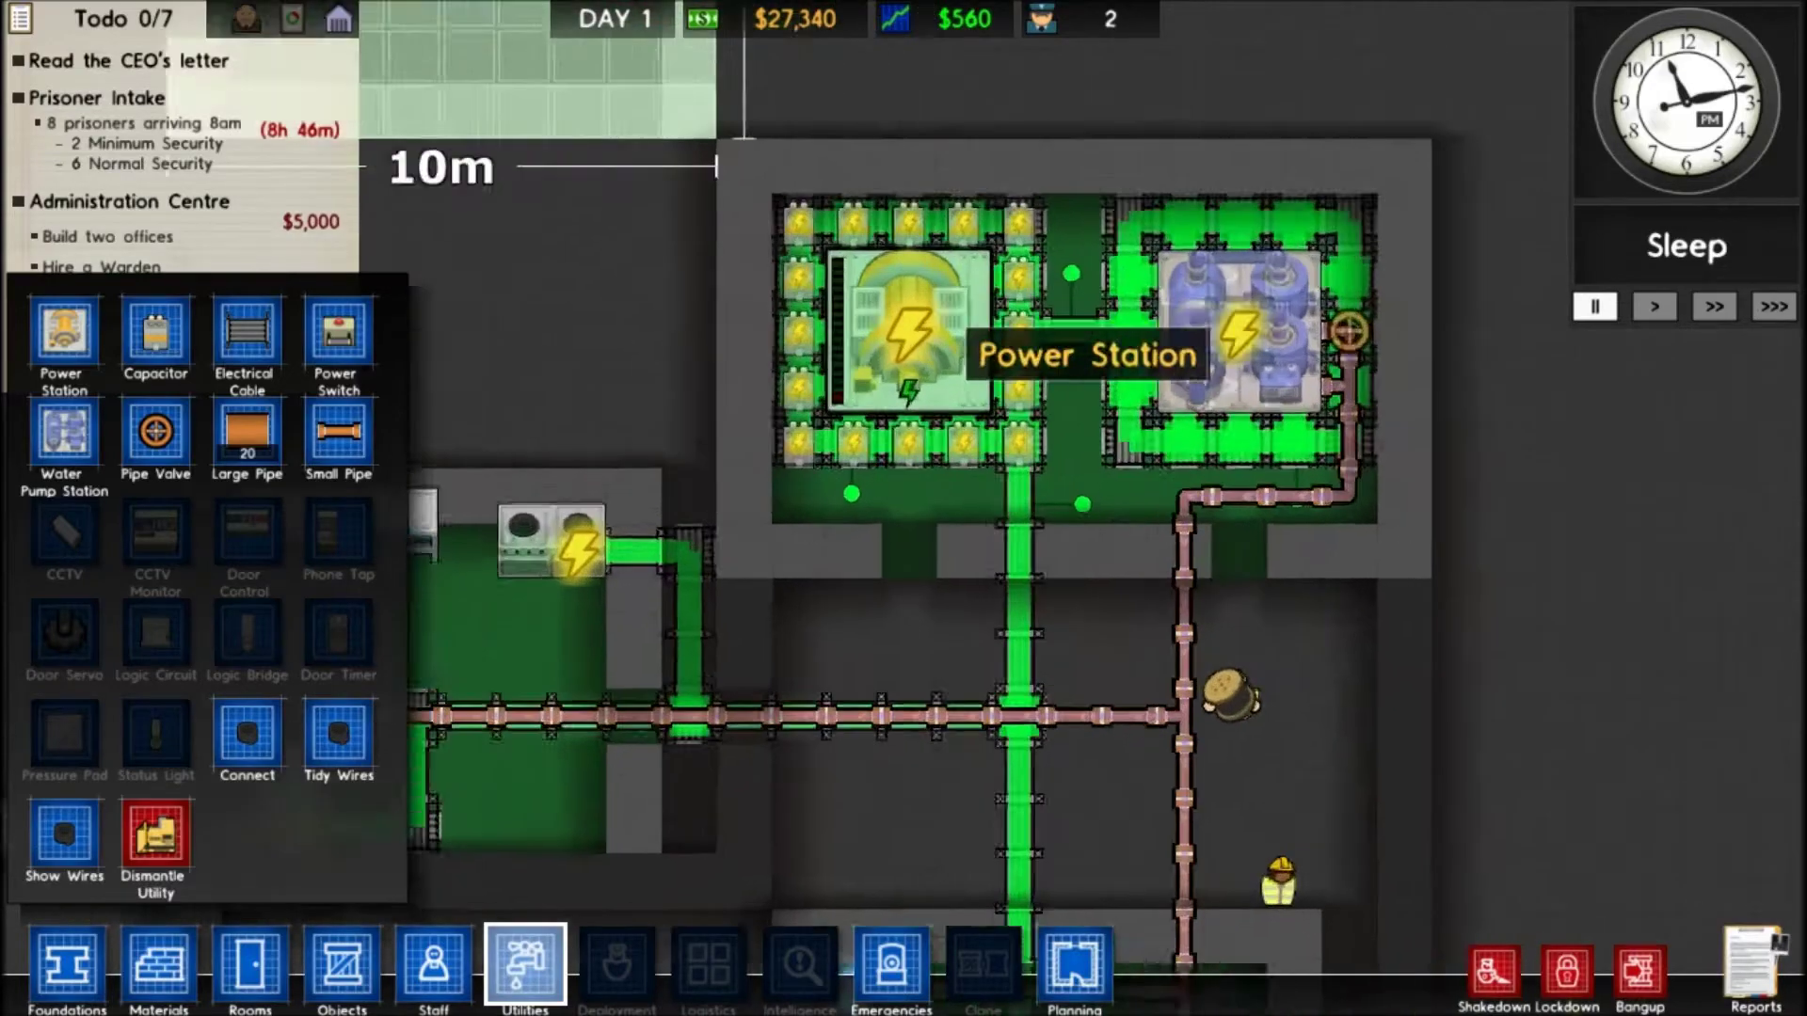
scroll(989, 354, "up", 3)
scroll(848, 283, "up", 3)
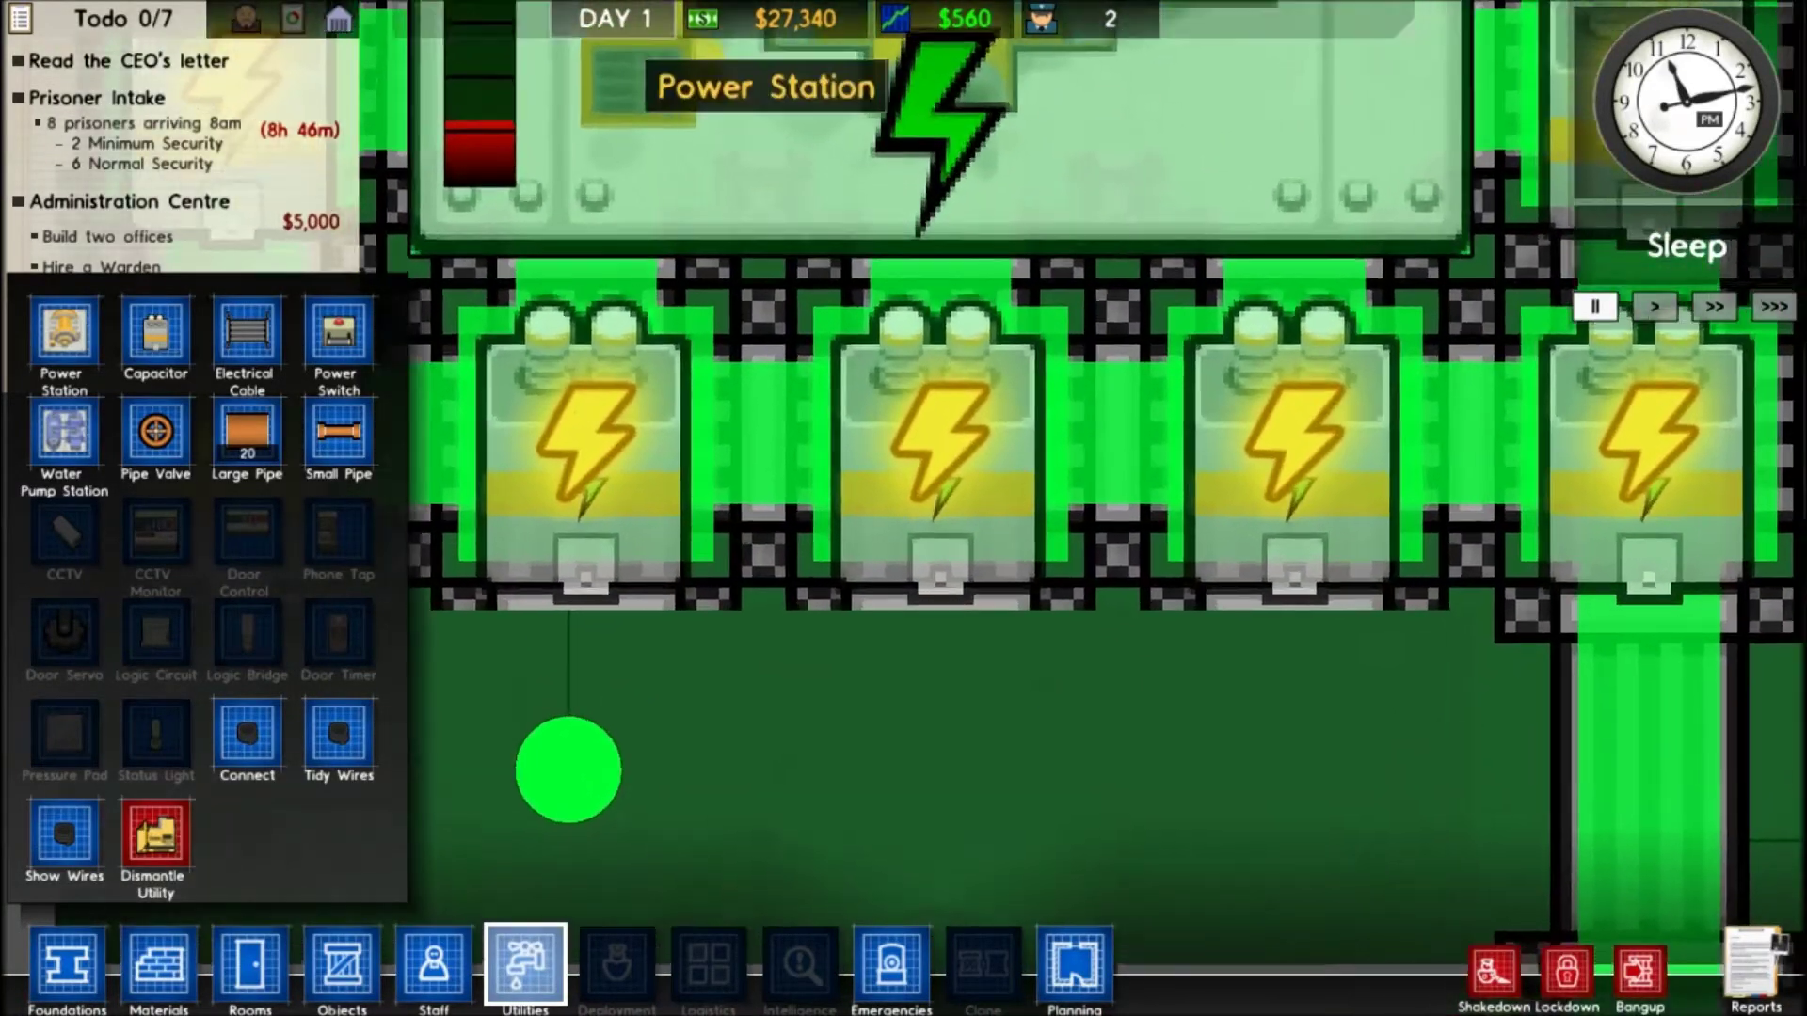
scroll(903, 424, "down", 5)
scroll(904, 423, "down", 3)
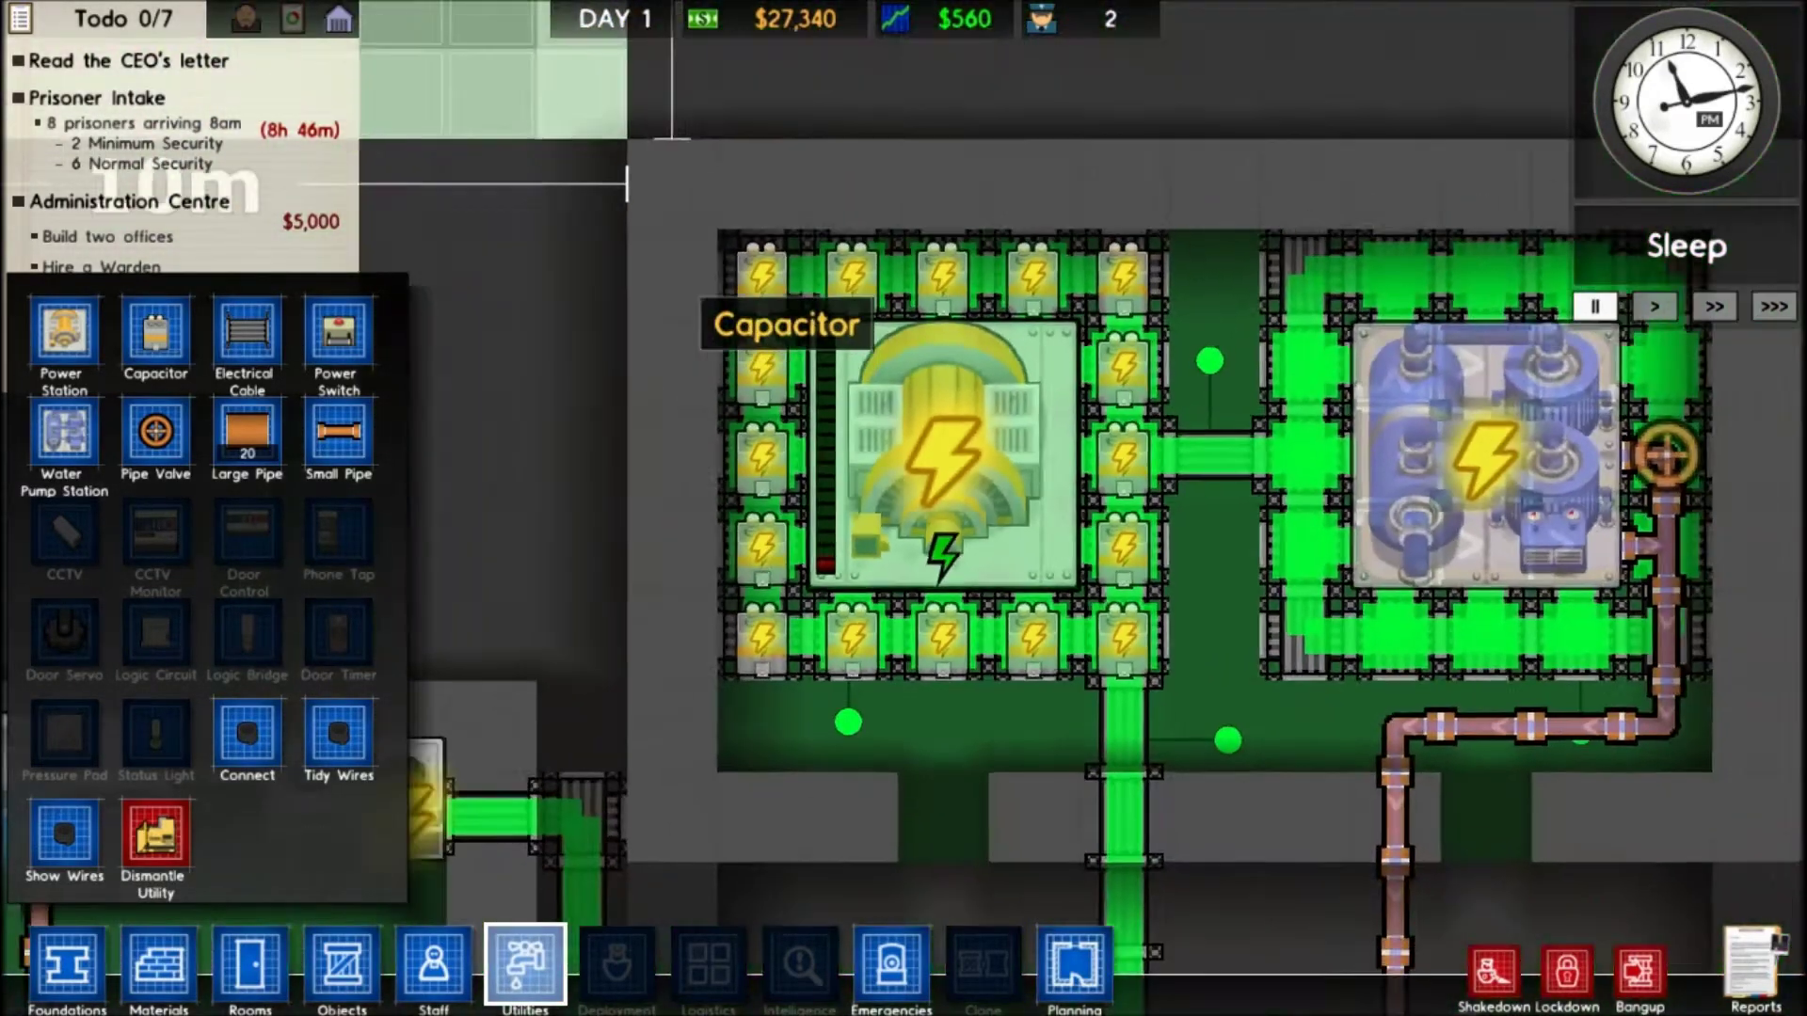
scroll(904, 424, "down", 3)
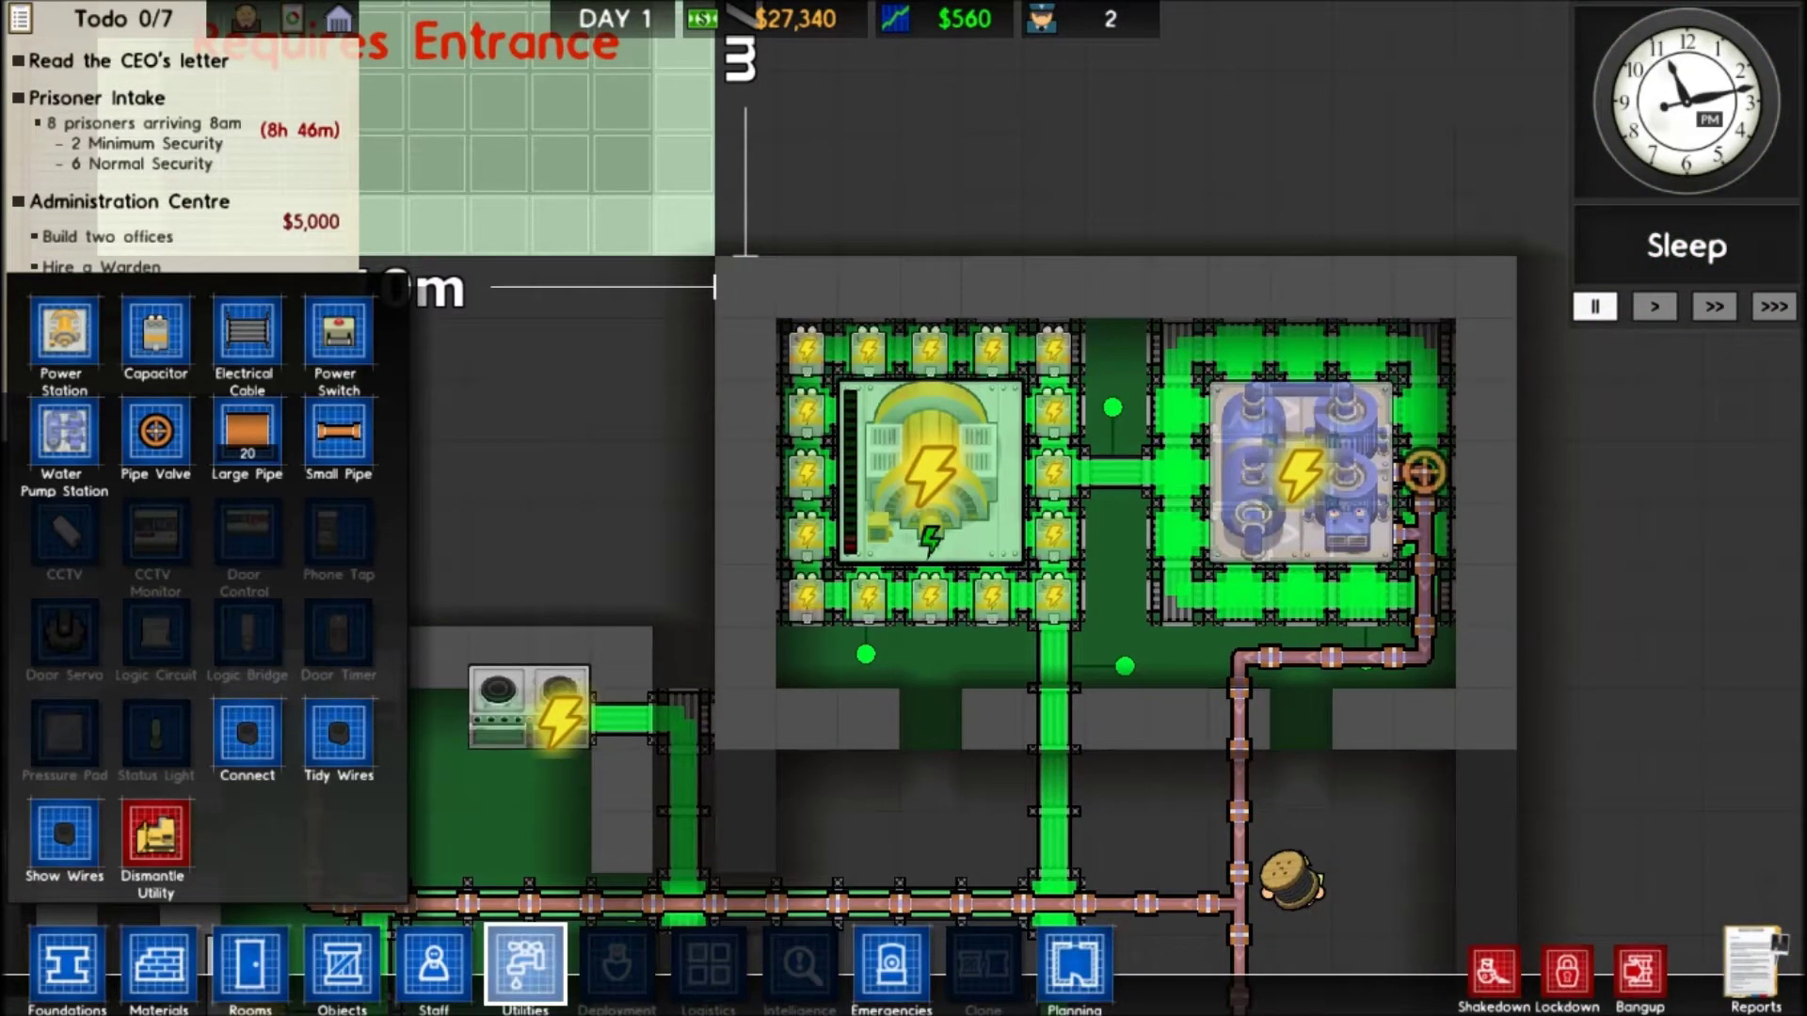
scroll(904, 424, "down", 3)
scroll(848, 424, "up", 3)
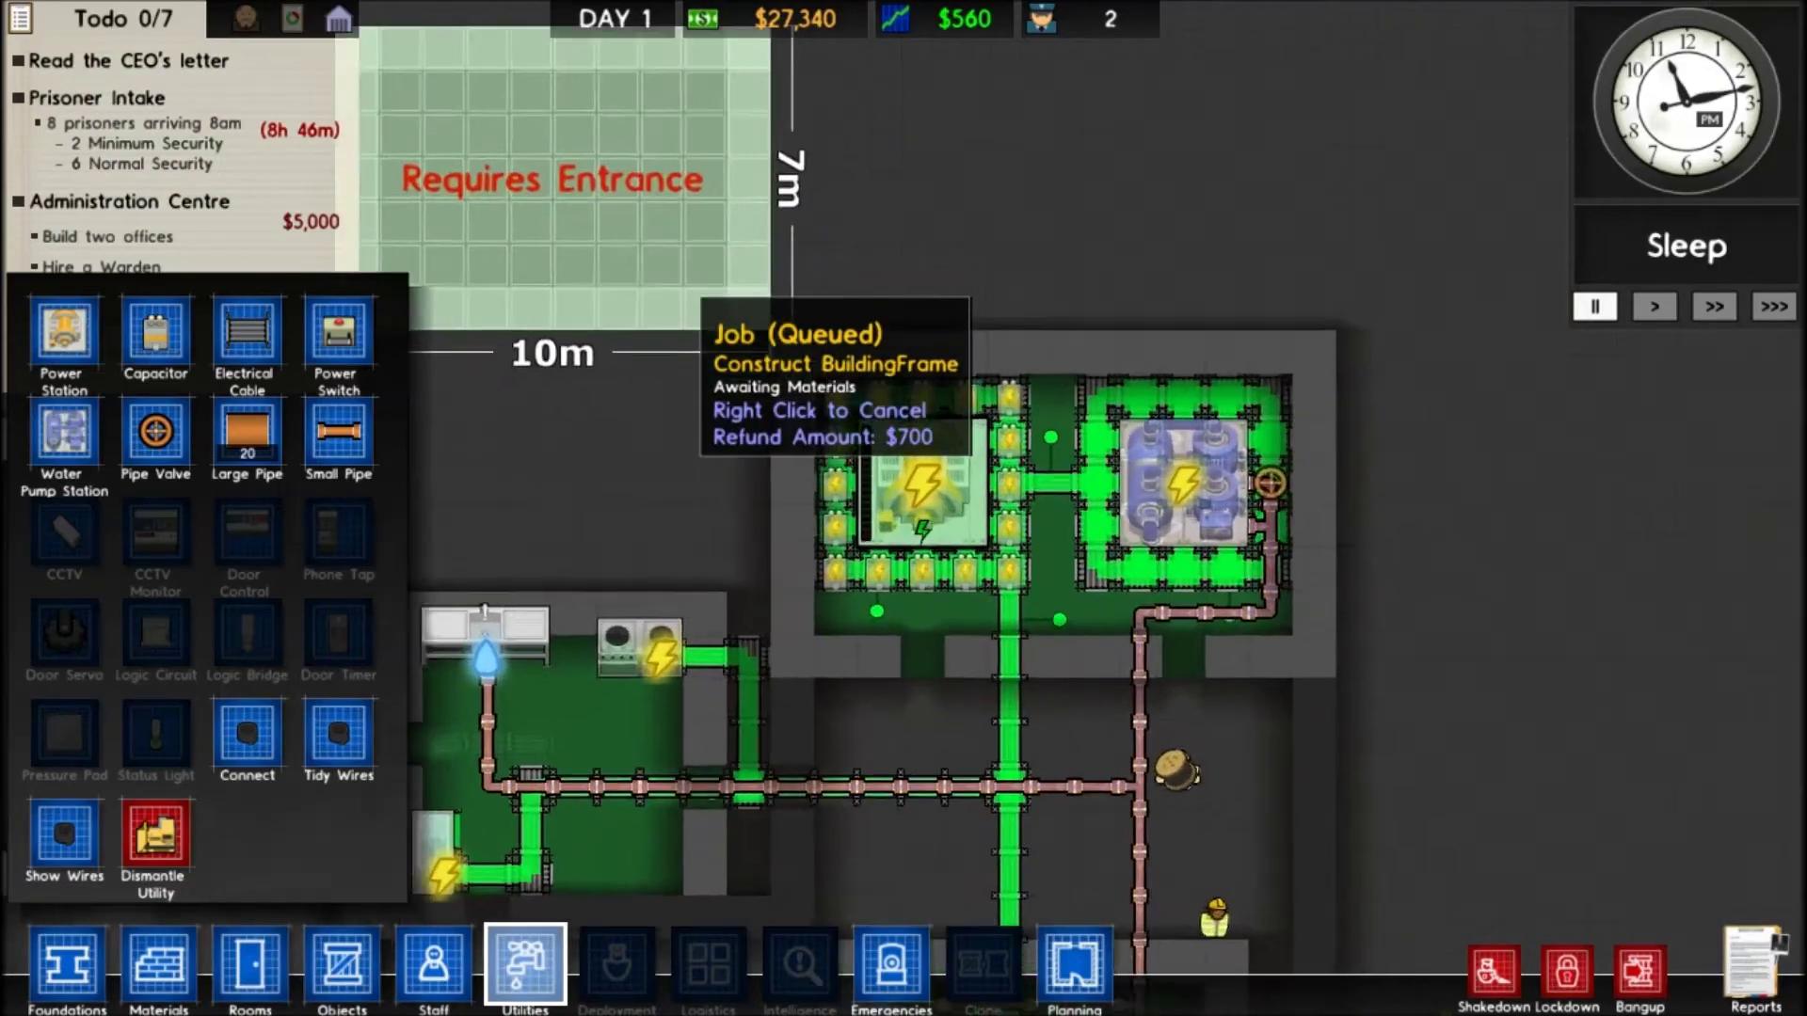
scroll(847, 424, "up", 5)
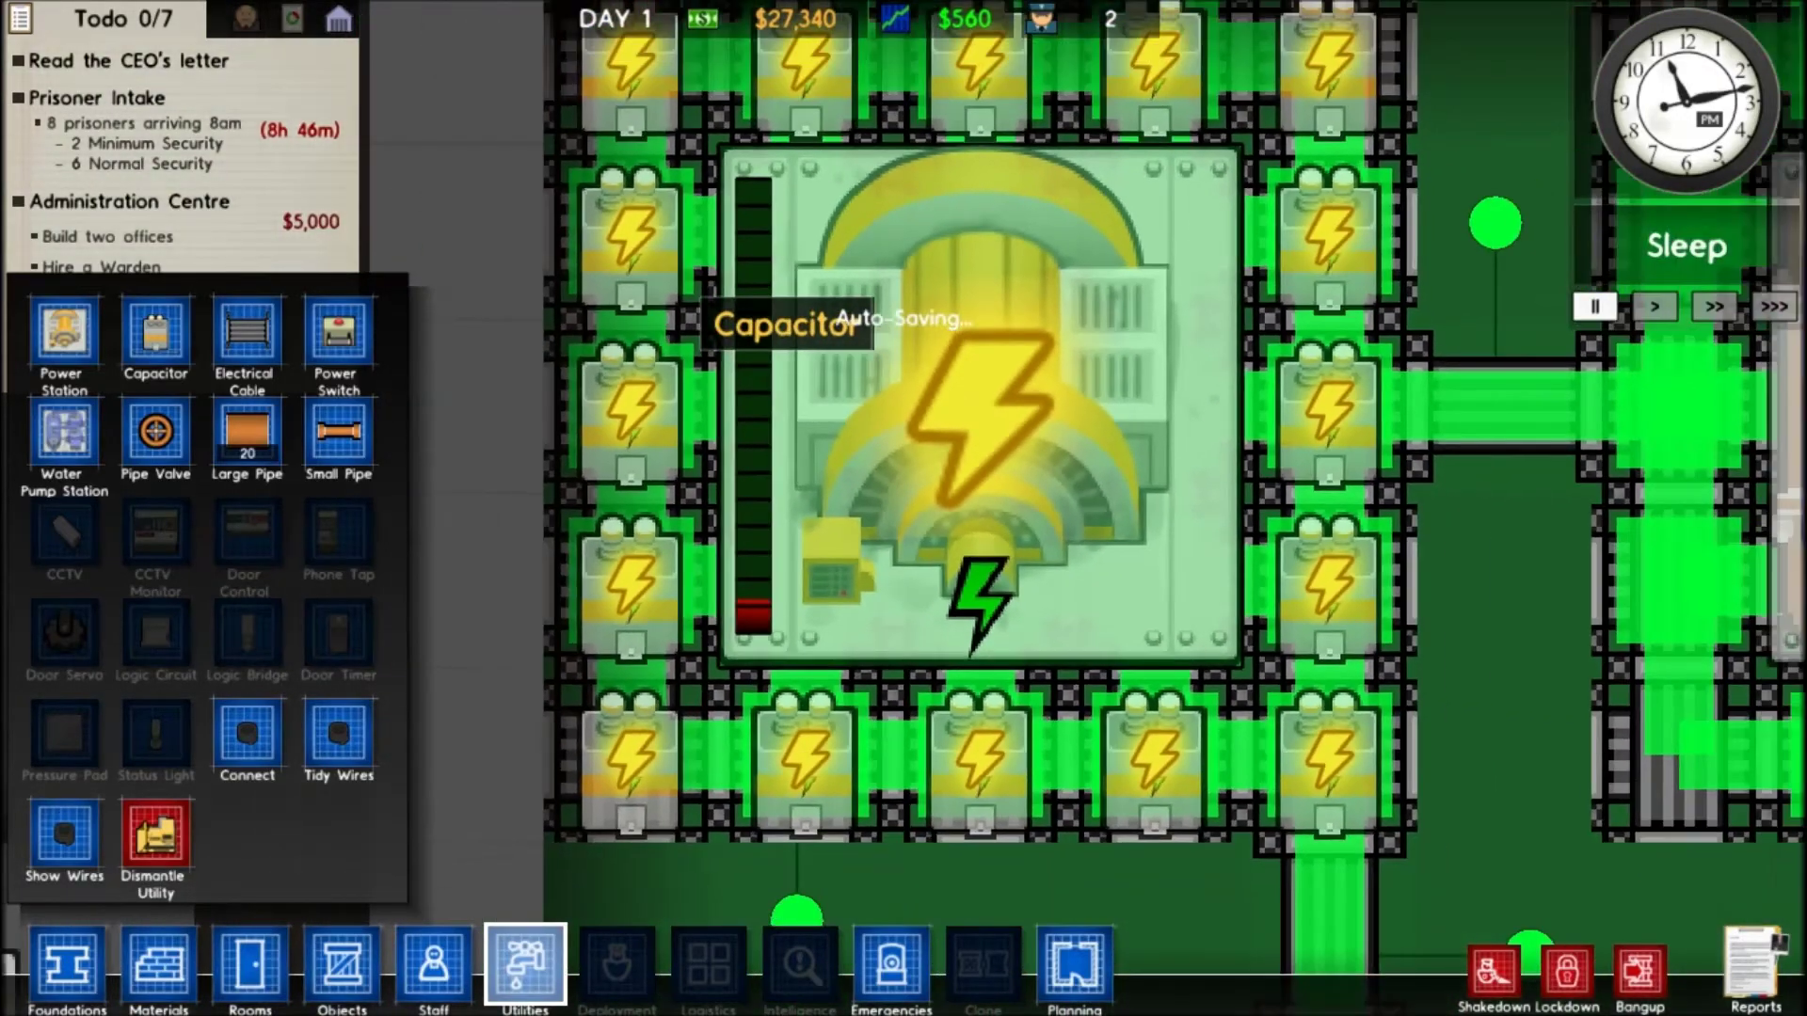
scroll(847, 424, "down", 3)
scroll(847, 424, "down", 2)
left_click(1044, 254)
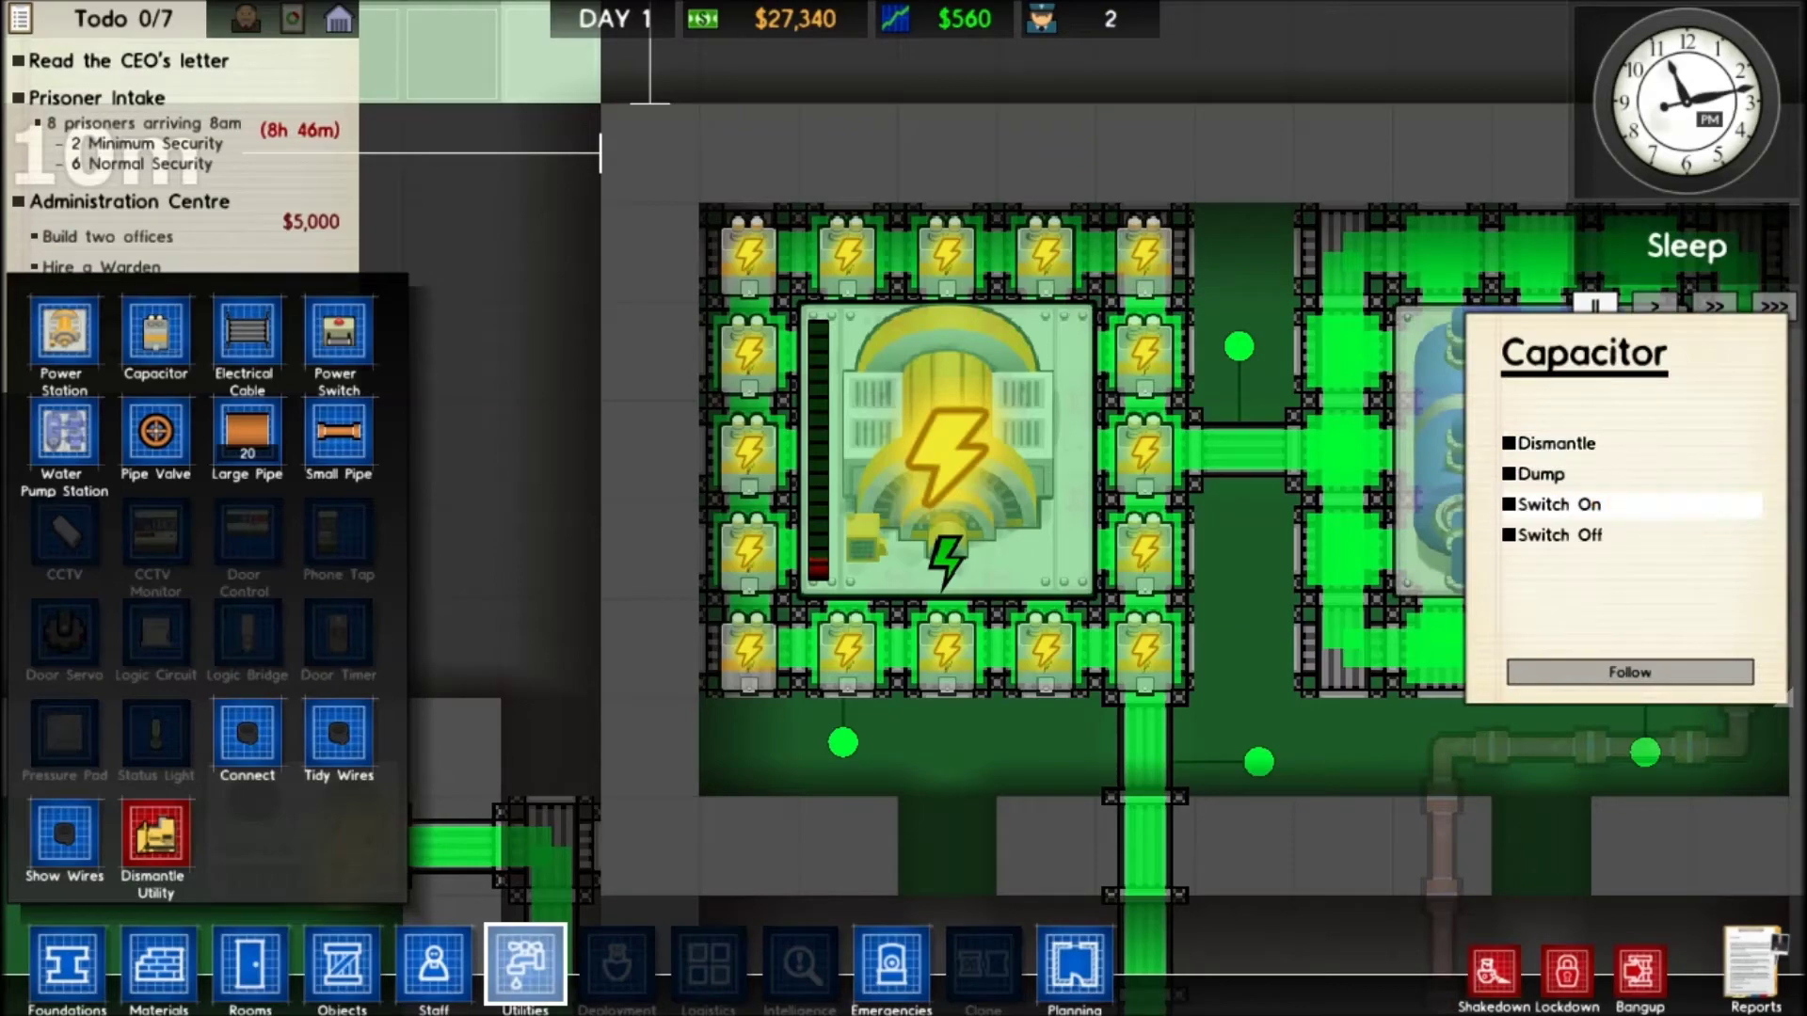
left_click(1630, 673)
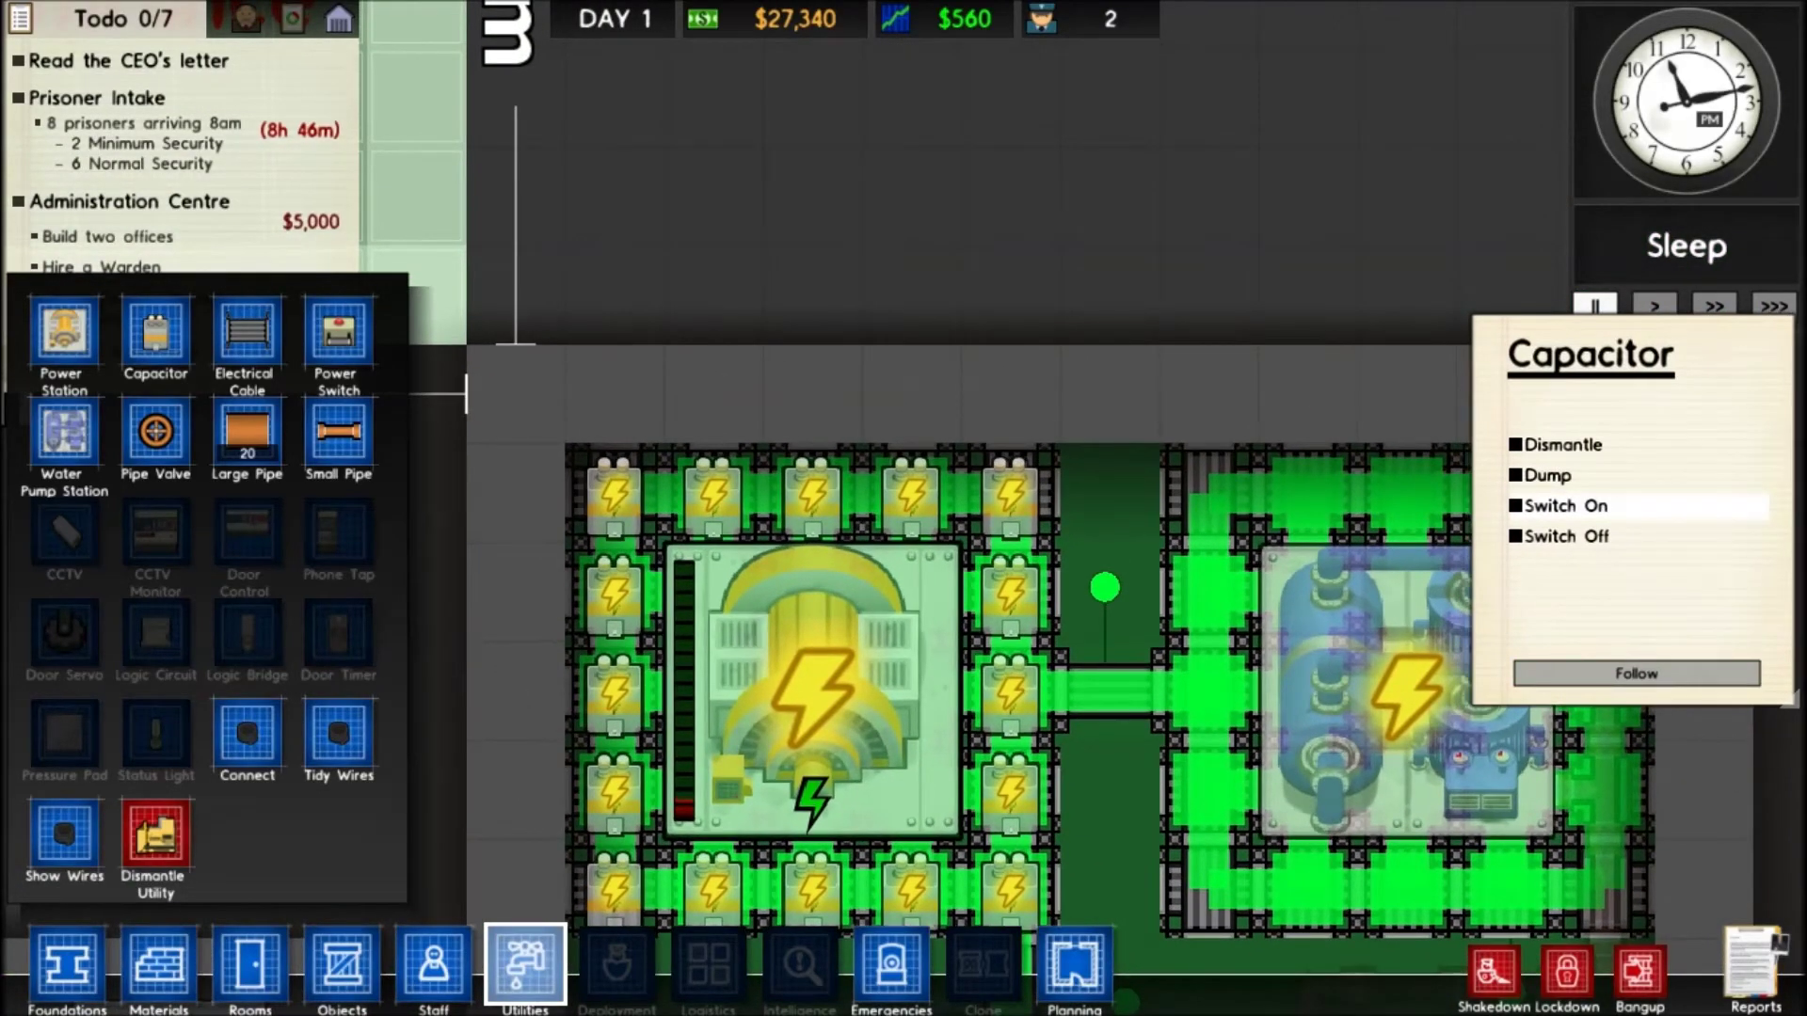
key("w")
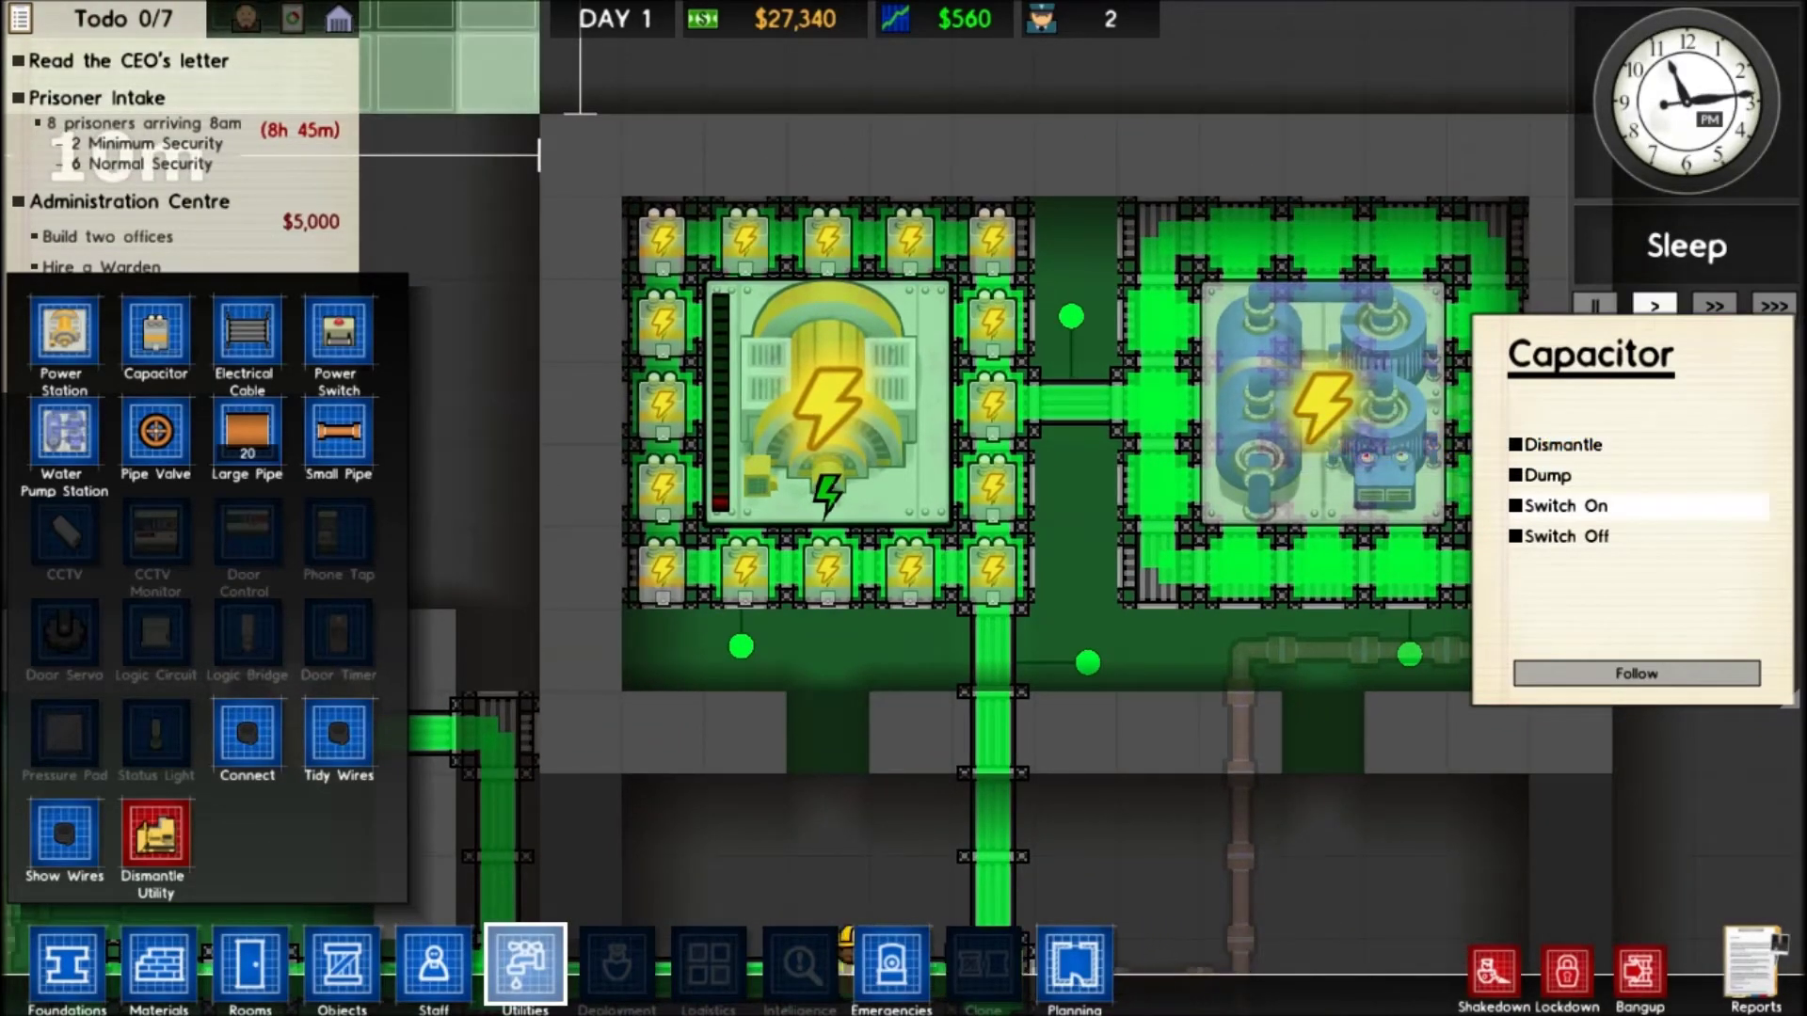
scroll(1073, 495, "down", 5)
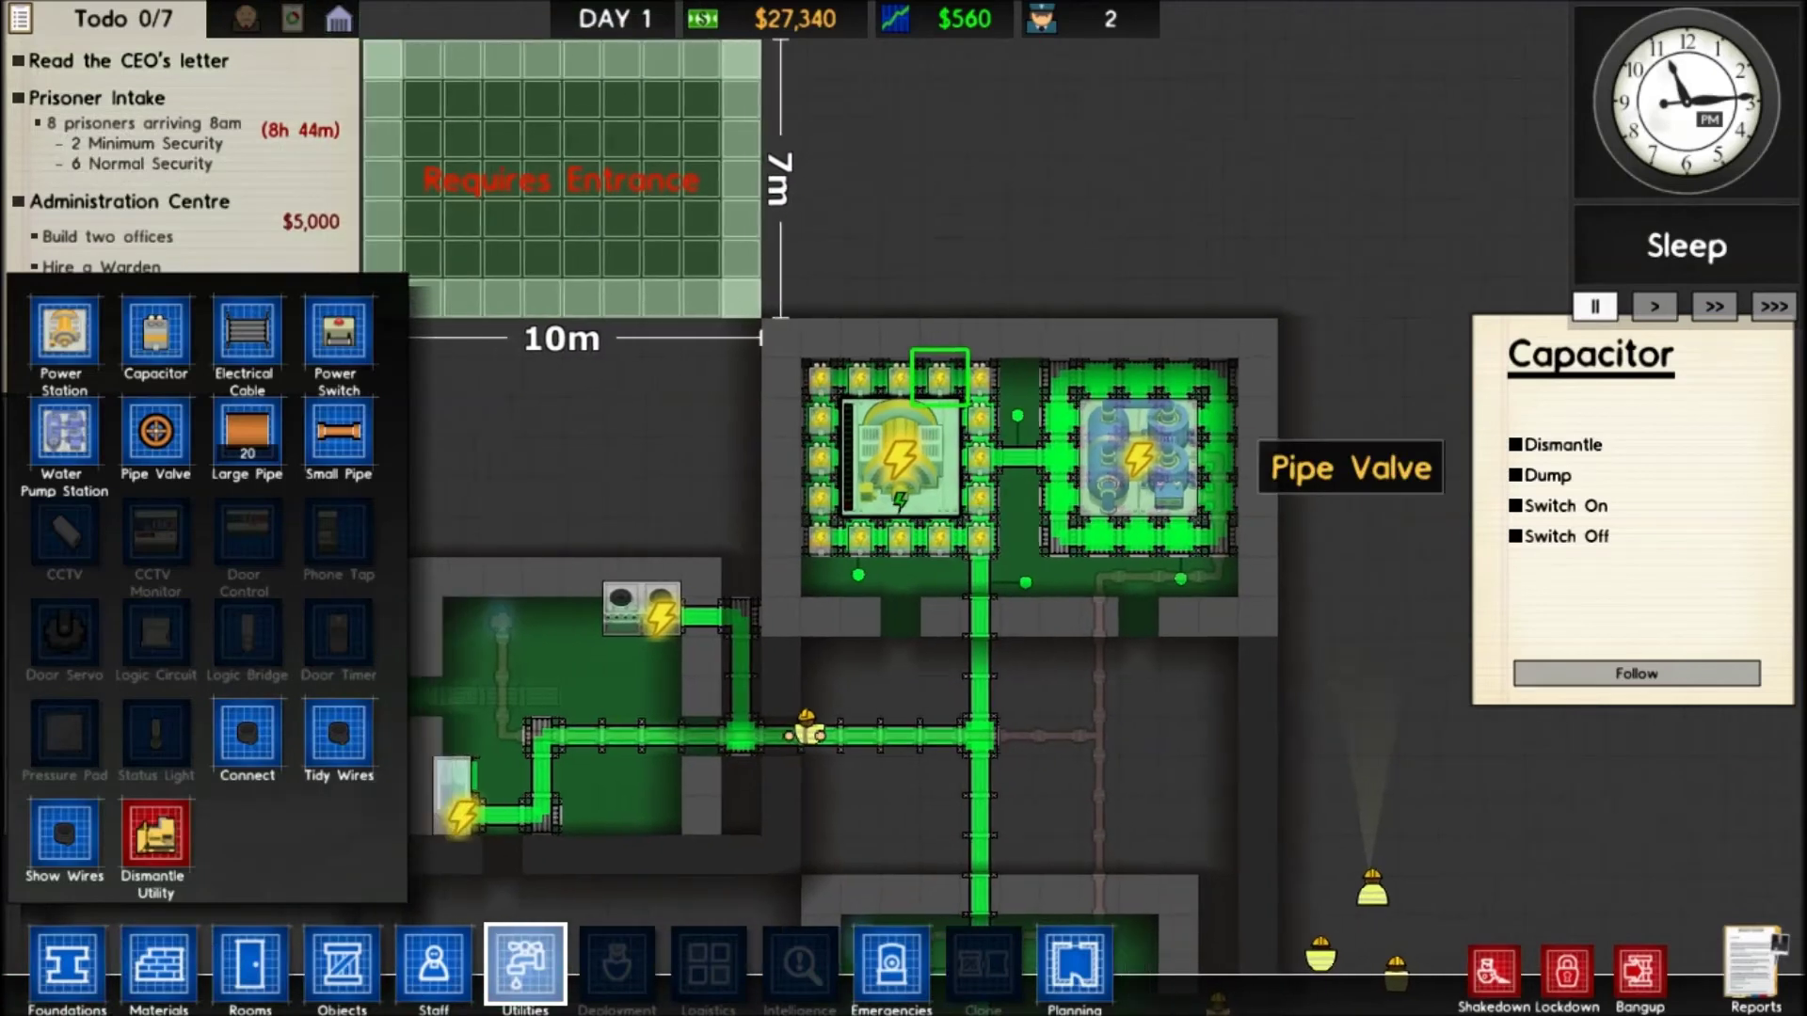